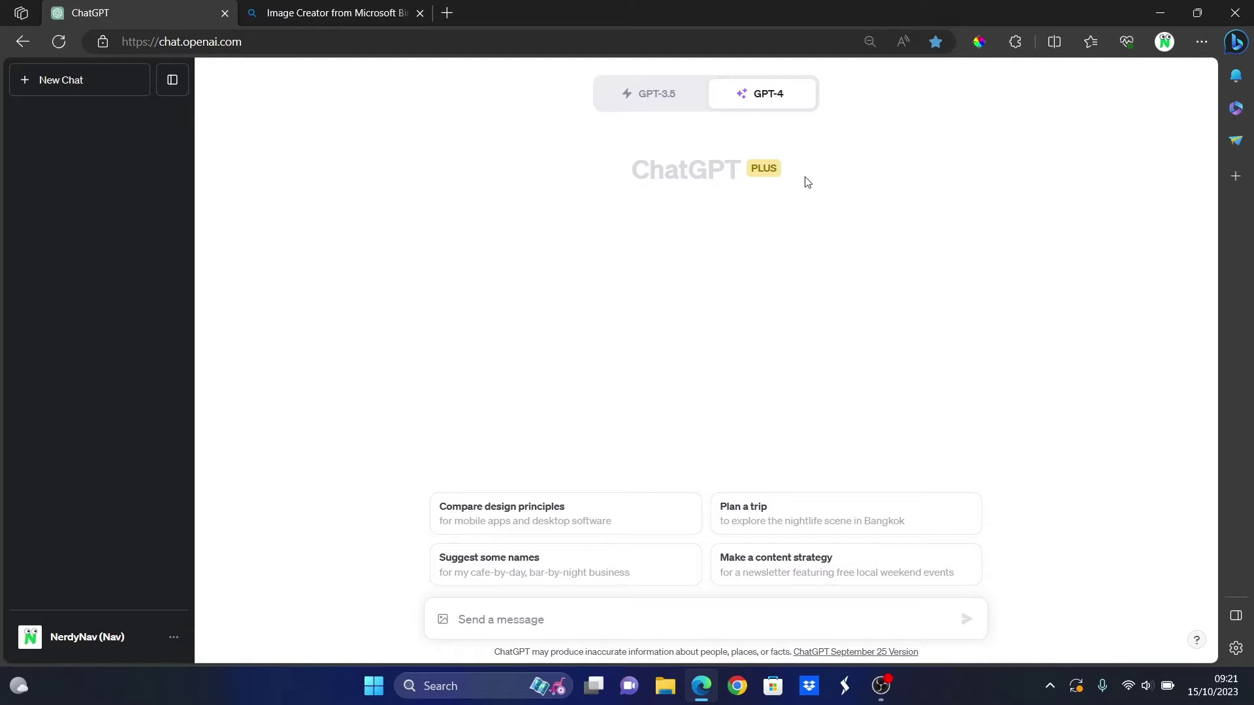
- Check the account's subscription plan to confirm it is ChatGPT Plus at $20/month
left_click(174, 637)
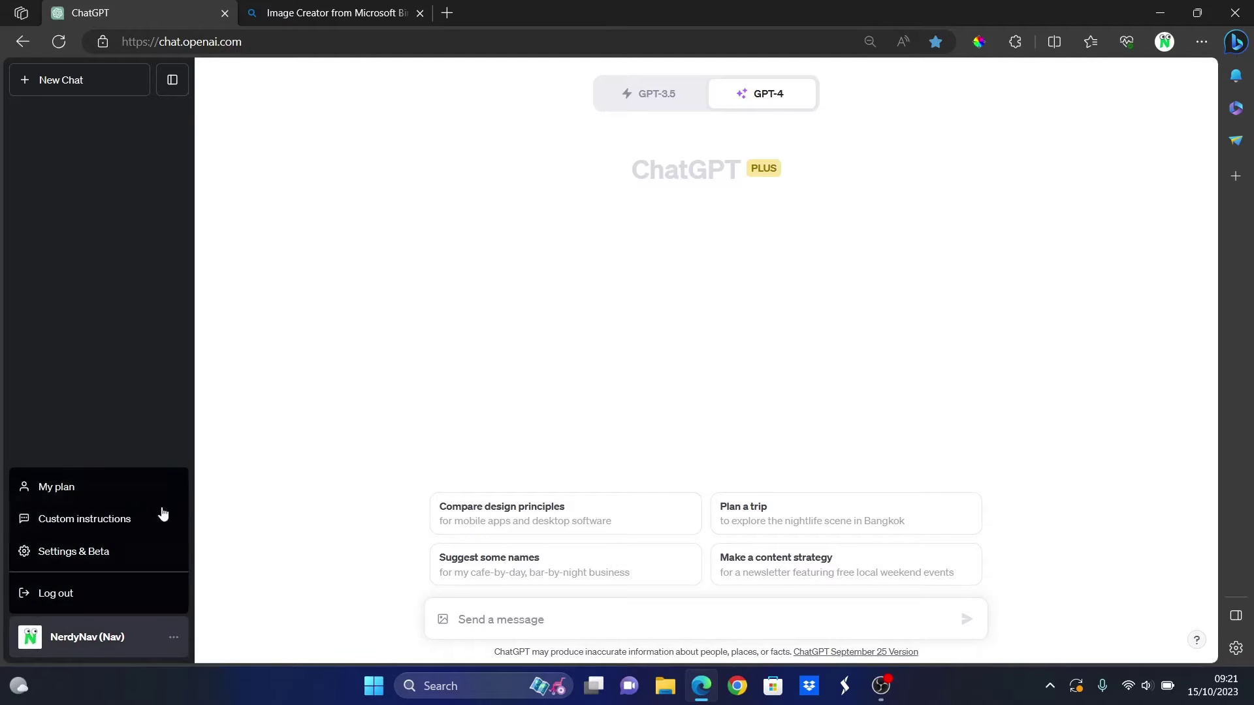
left_click(137, 487)
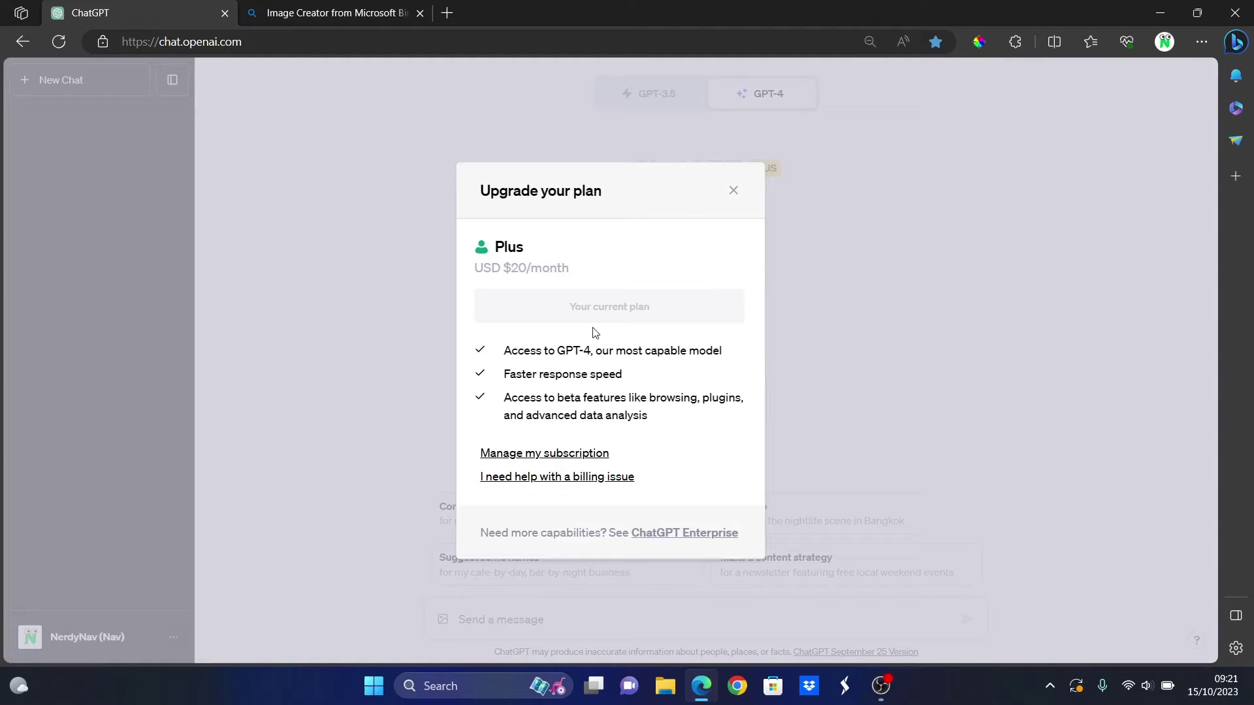
- Close the plan details and select the GPT-4 DALL·E 3 Beta mode
left_click(733, 190)
mouse_move(762, 93)
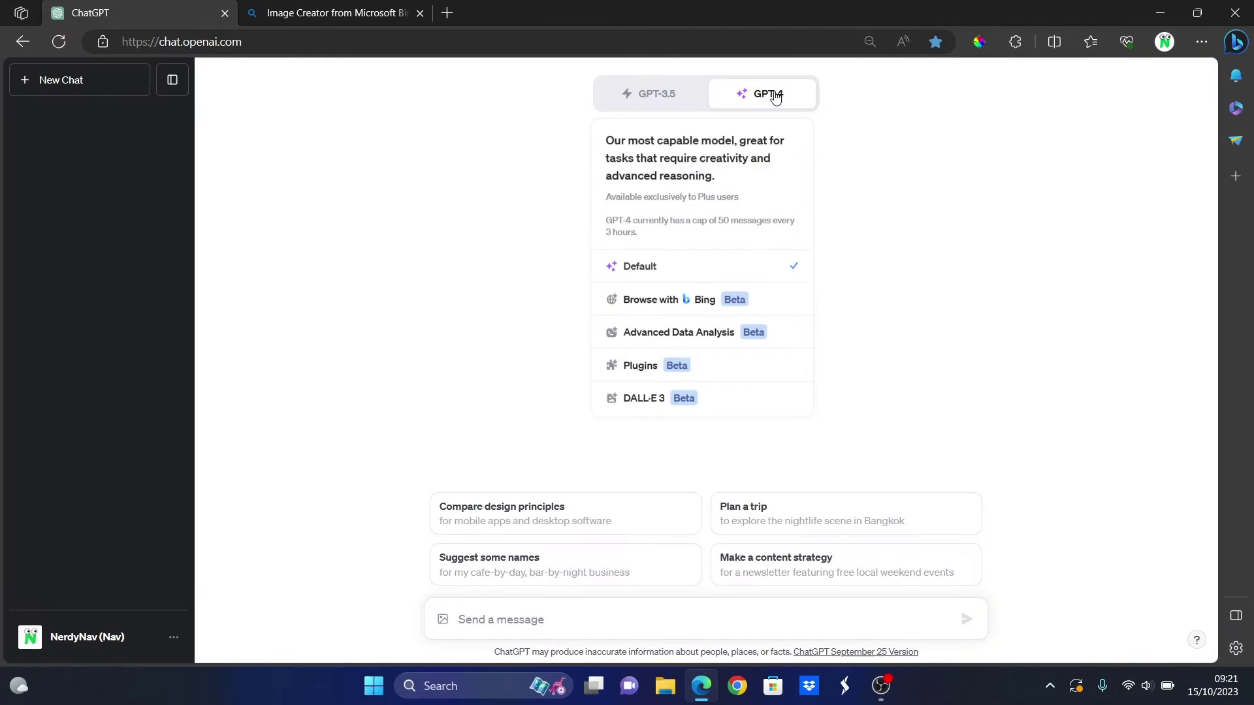
left_click(684, 403)
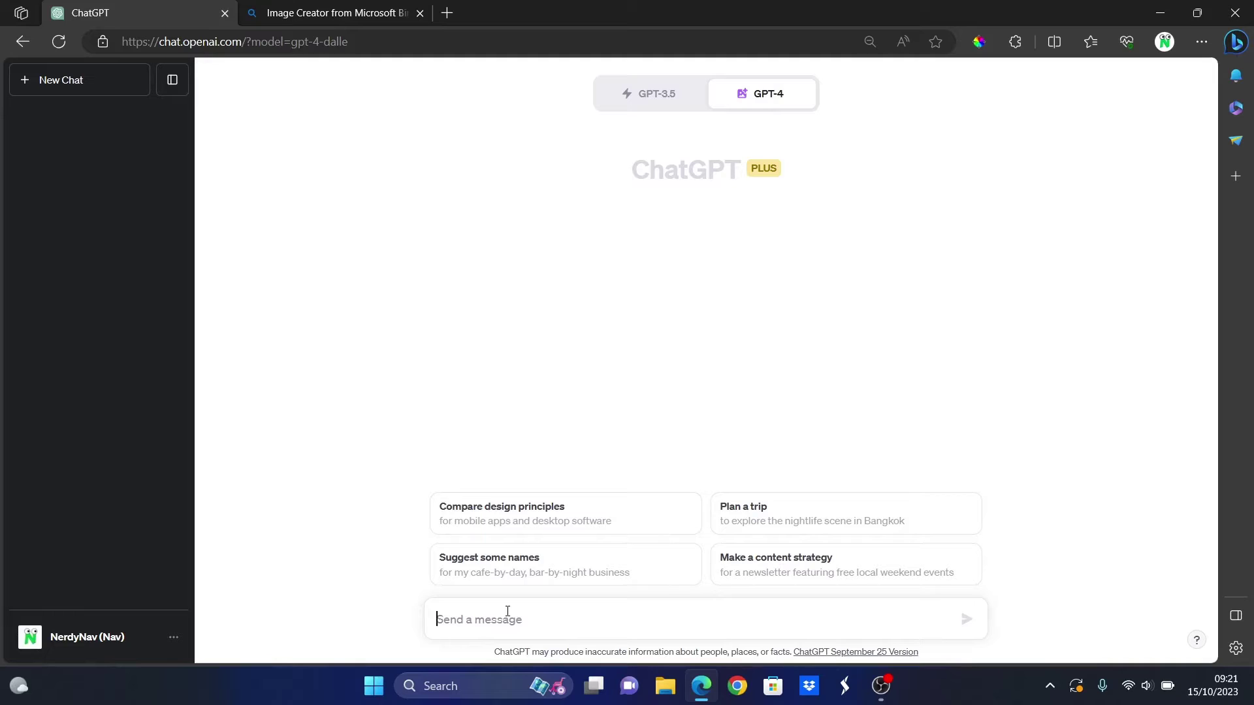
type("C")
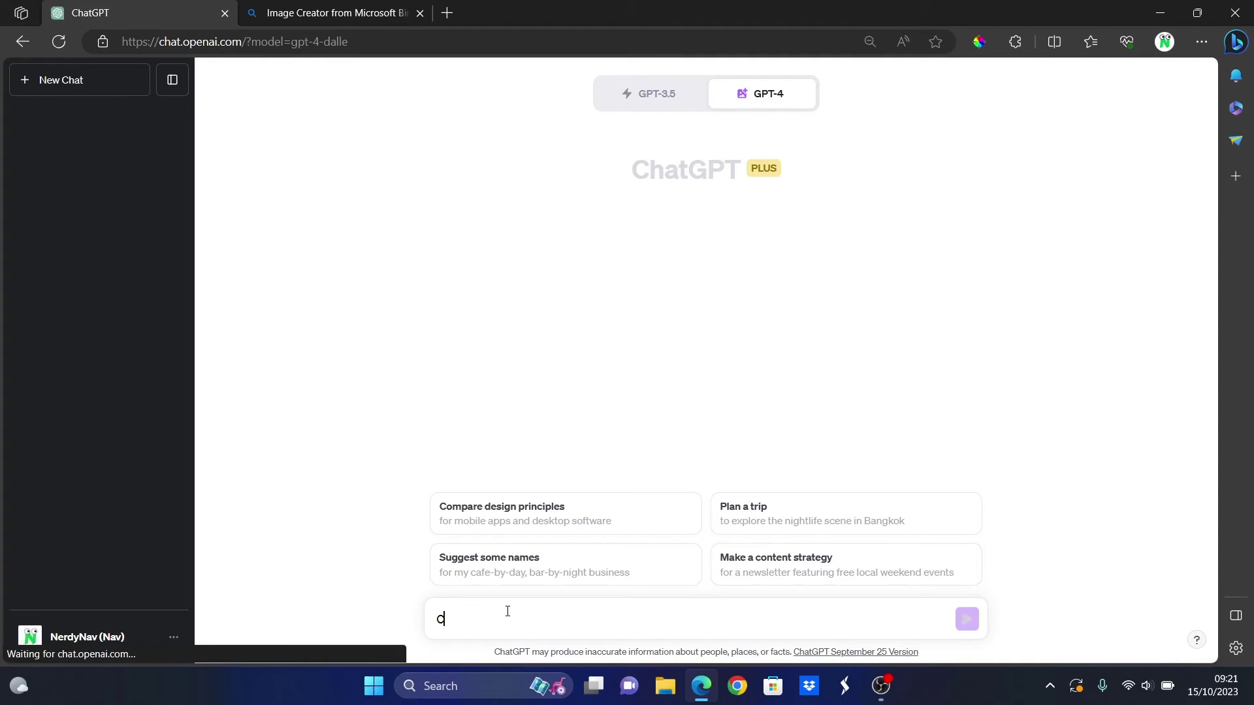
type("reate an image of")
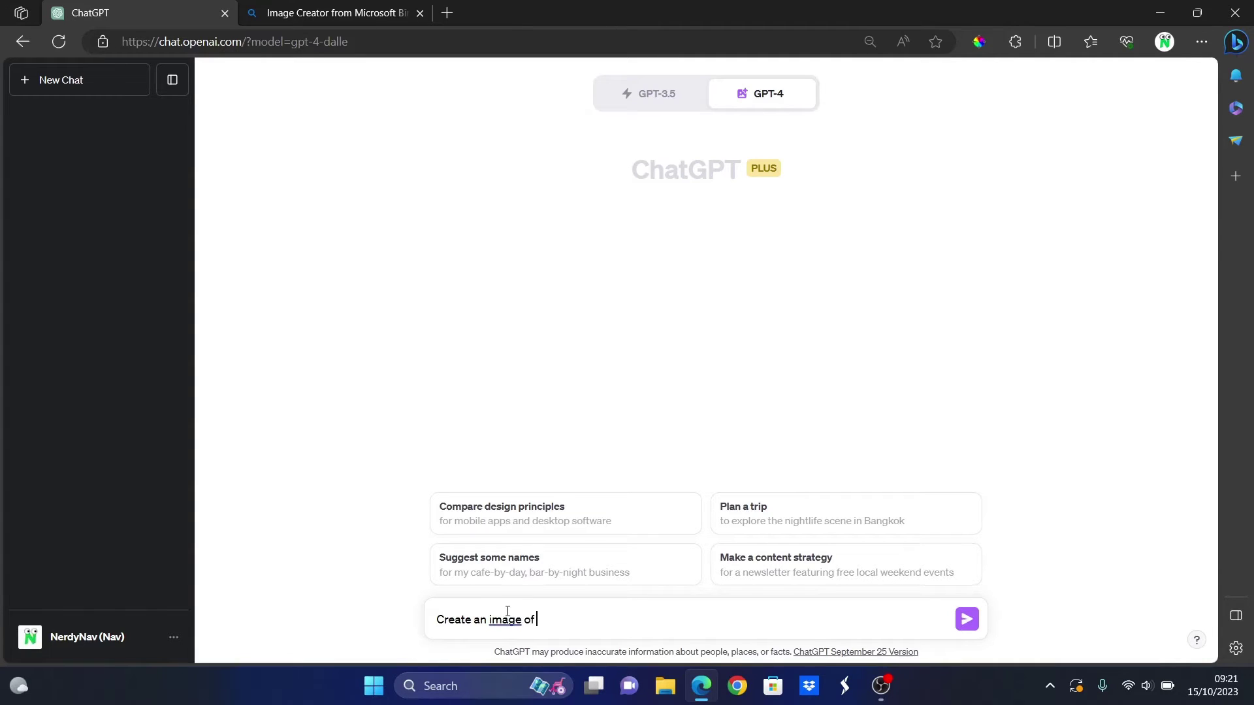
type(" an orange cat sit")
type("ting on a table")
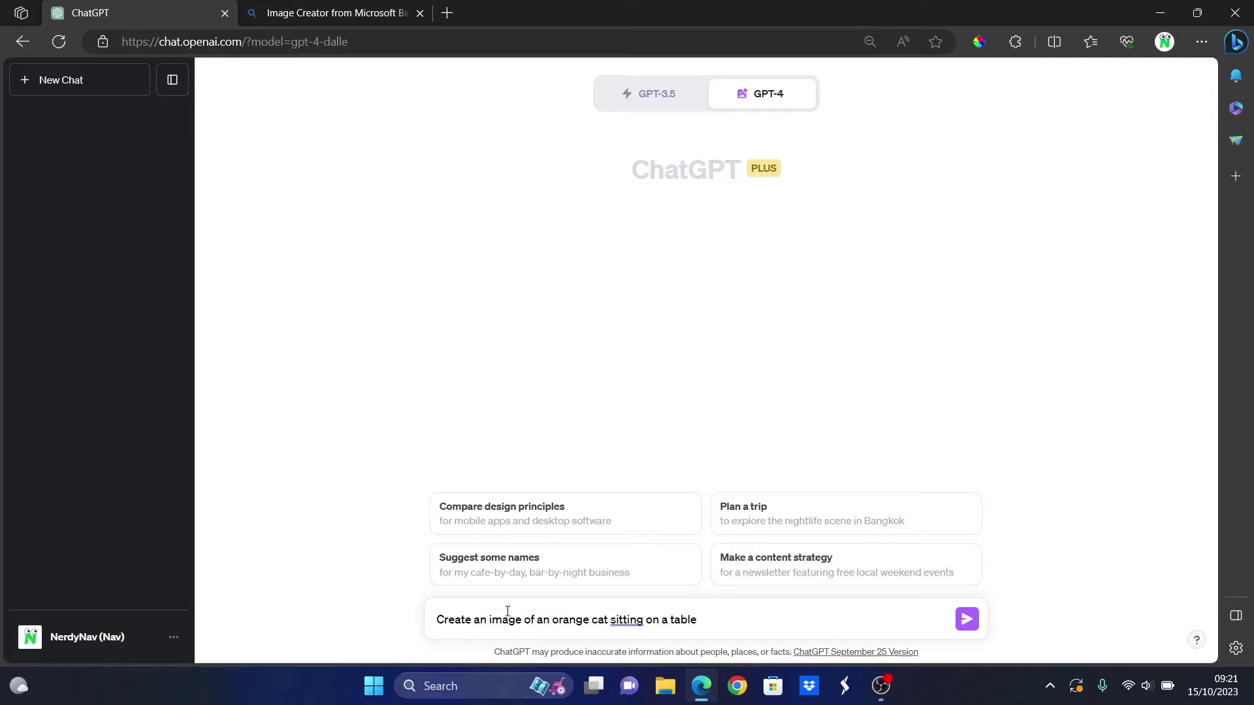
type(".")
type("n style of")
type(" van gogh")
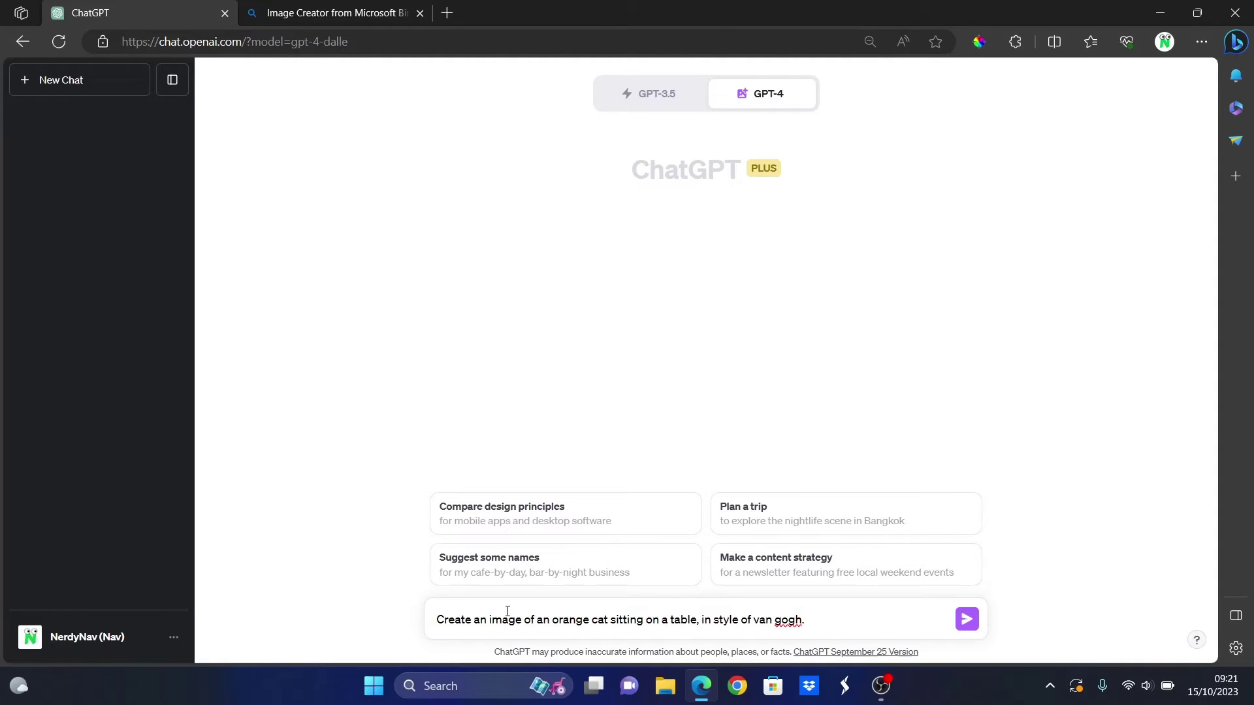
type("Width: 1")
type("200px, heigh")
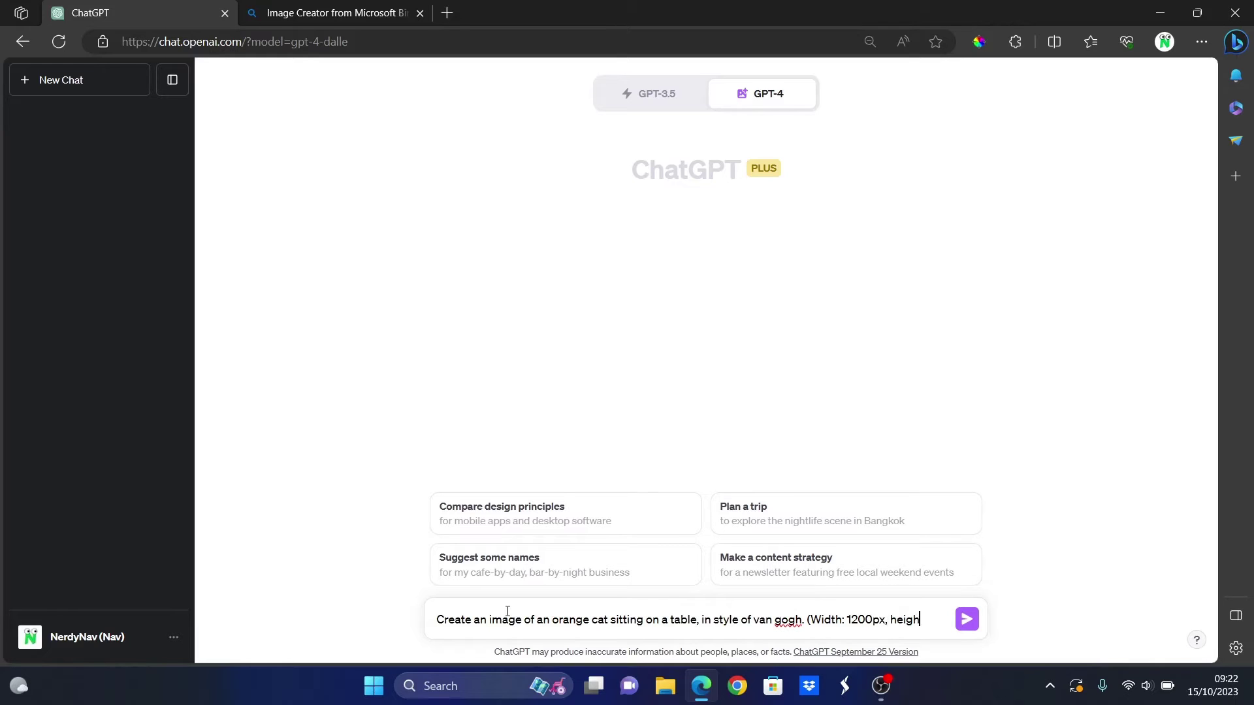
type("t: 600")
type("px)")
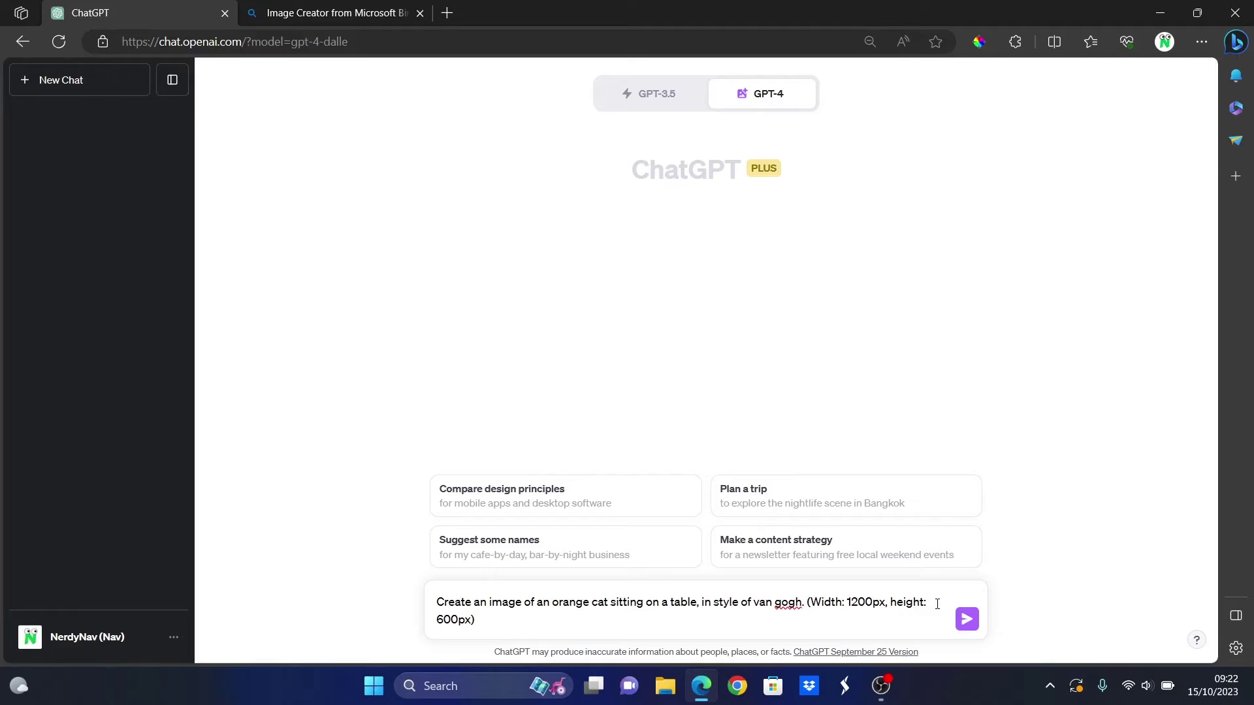
- Send the Van Gogh-style orange cat on a table prompt at 1200×600px
key("Return")
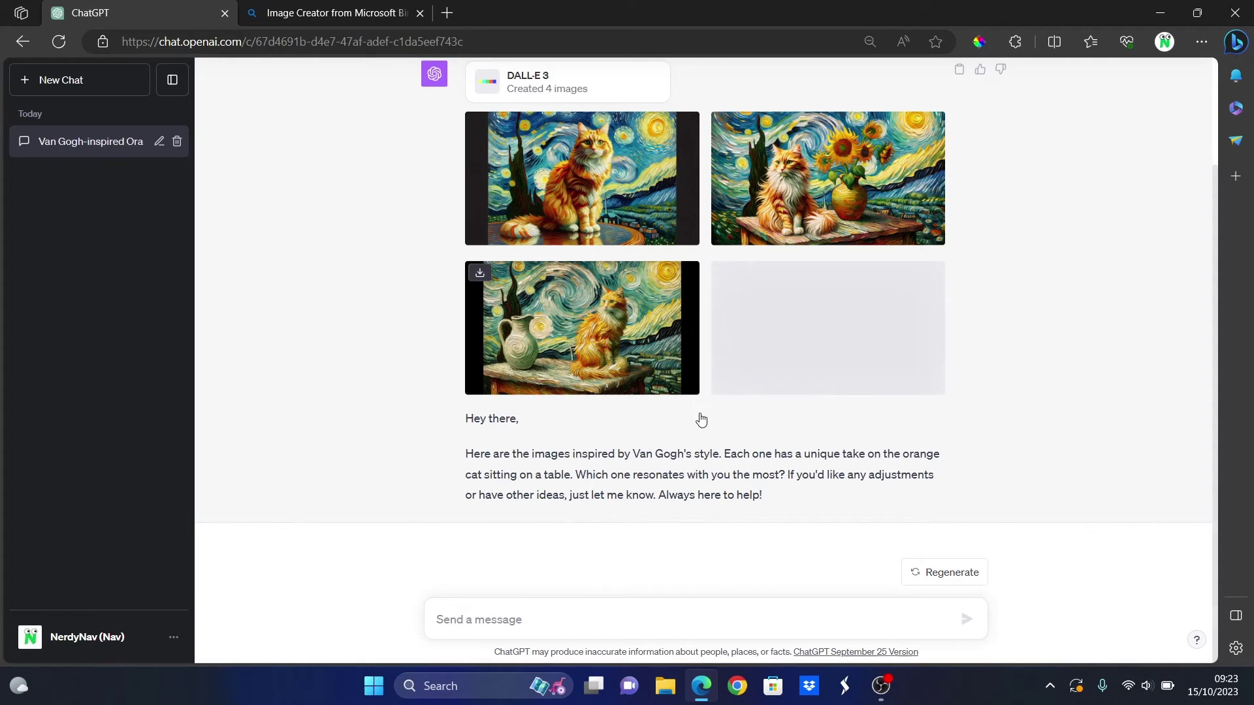
scroll(687, 473, "up", 1)
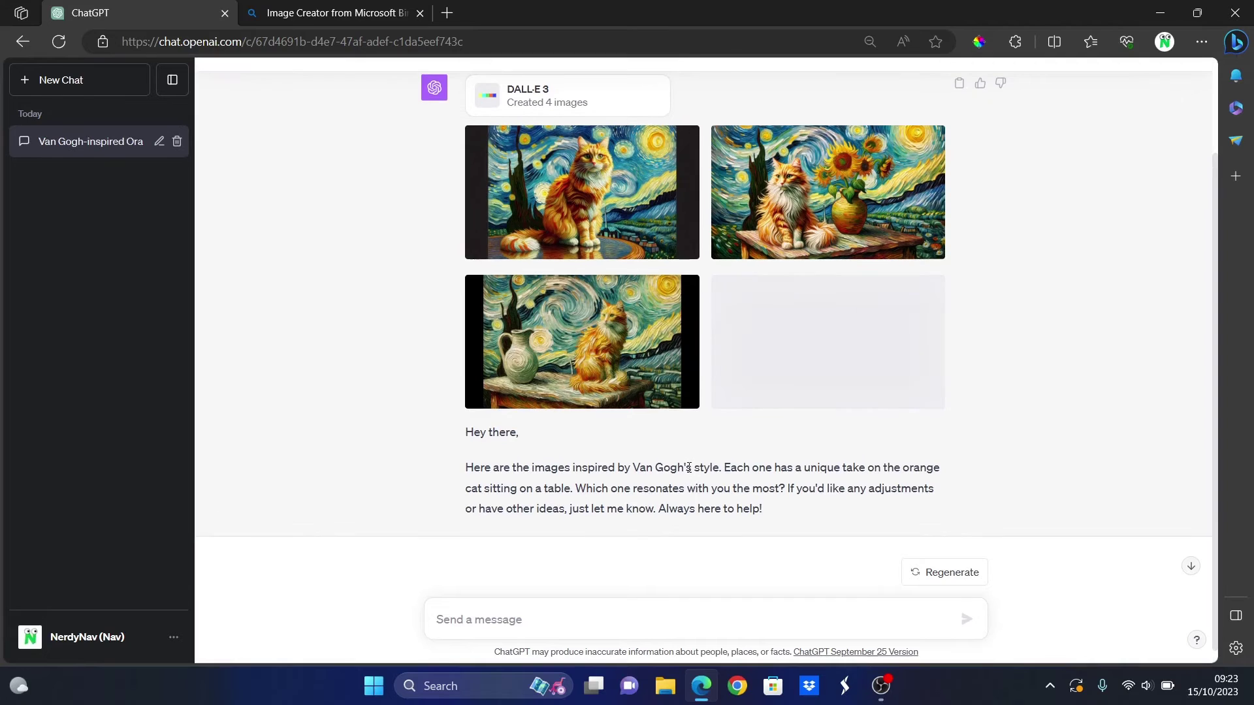
scroll(688, 473, "up", 1)
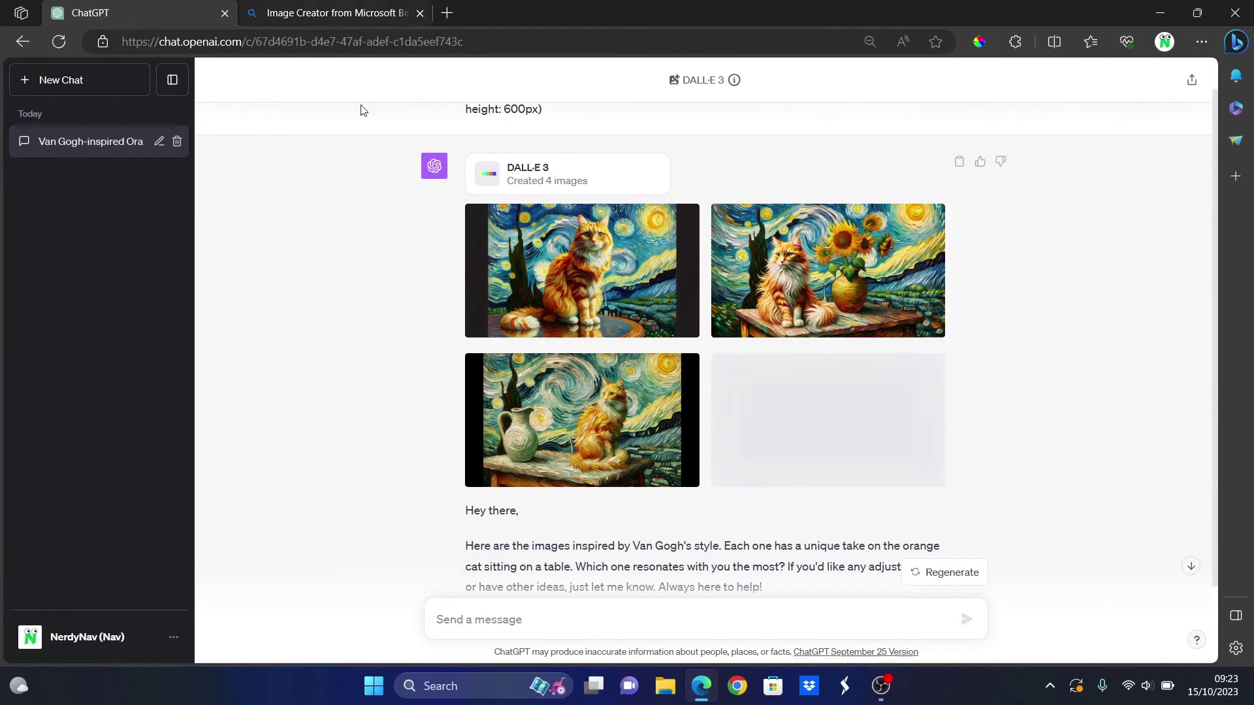
- Copy the orange cat Van Gogh prompt sentence from ChatGPT for use in Bing
left_click(344, 14)
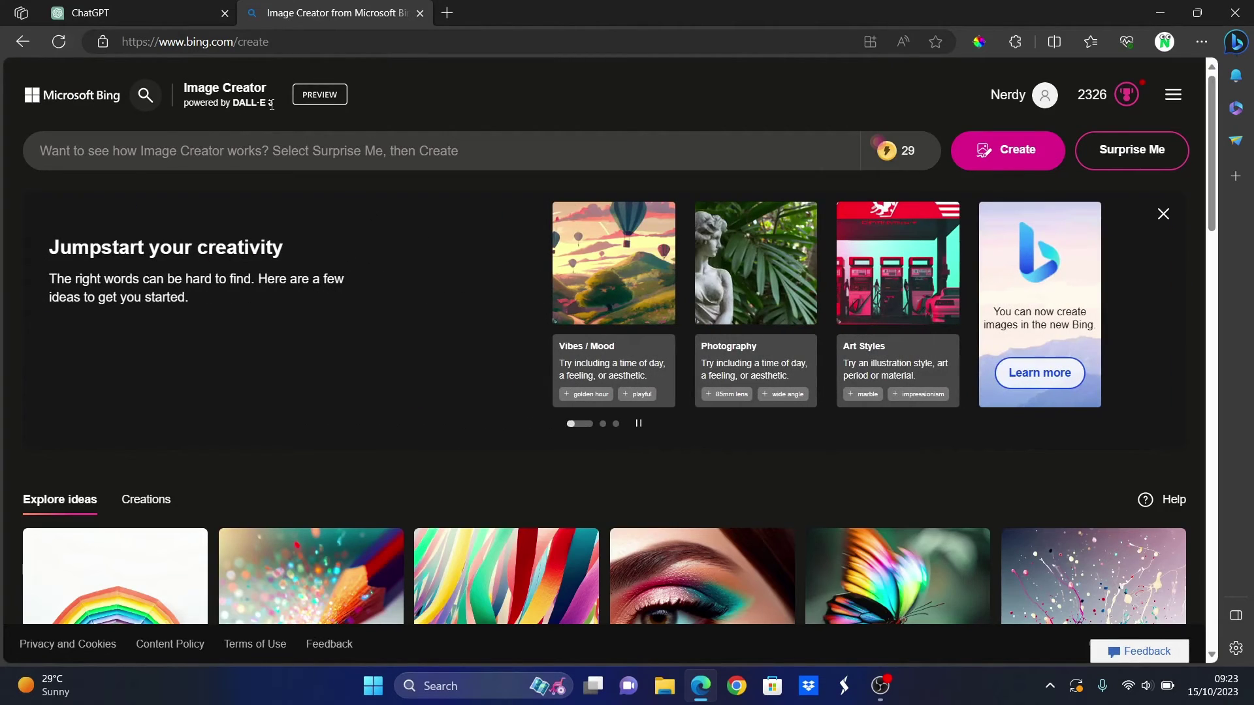
left_click(185, 152)
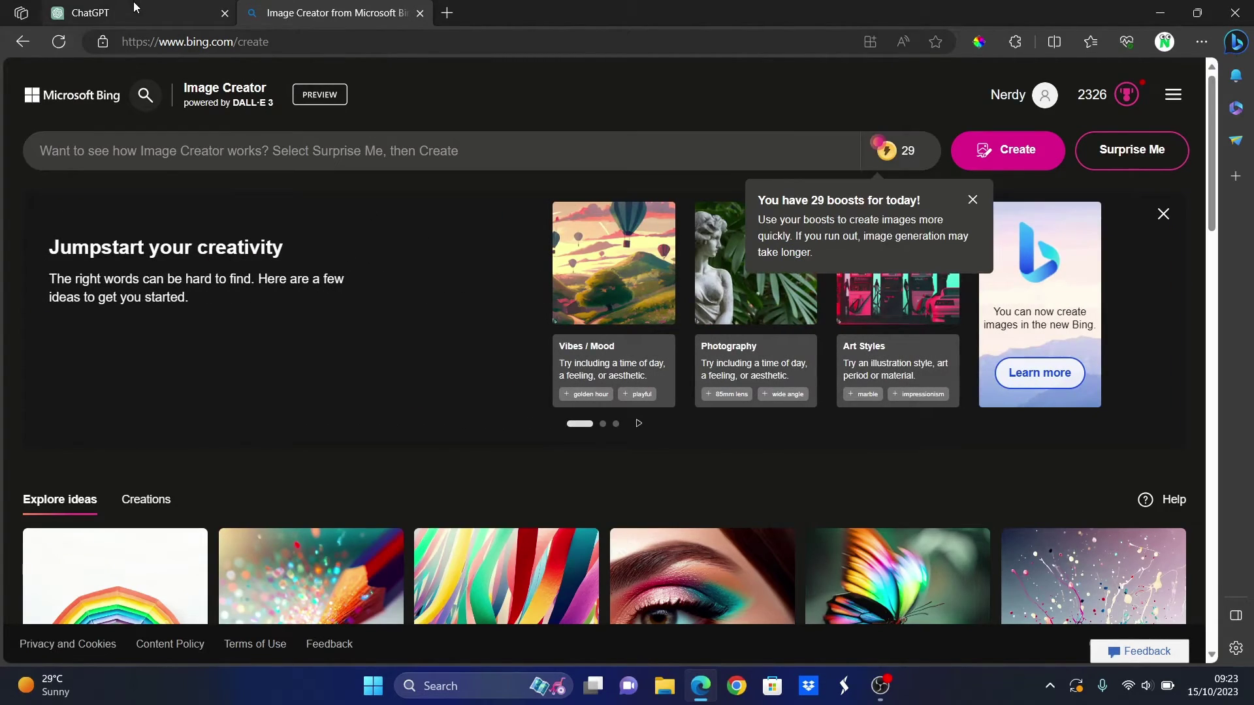
left_click(90, 13)
scroll(402, 122, "up", 1)
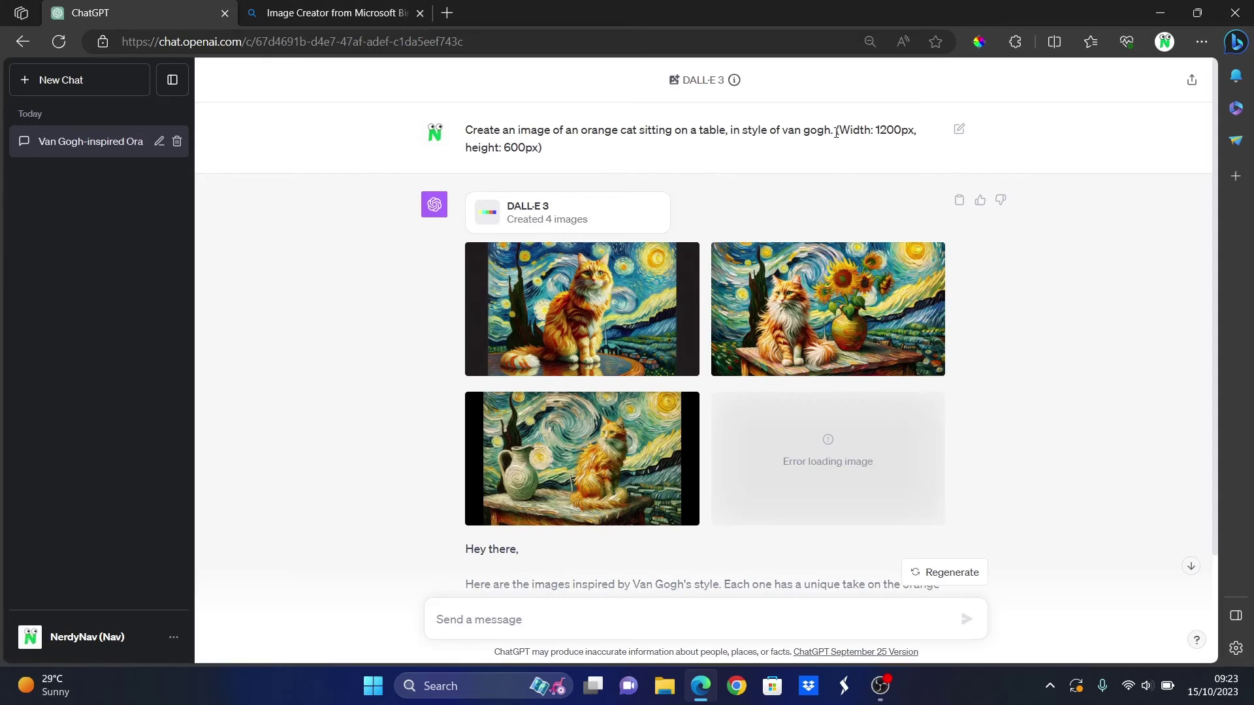
left_click_drag(832, 130, 466, 130)
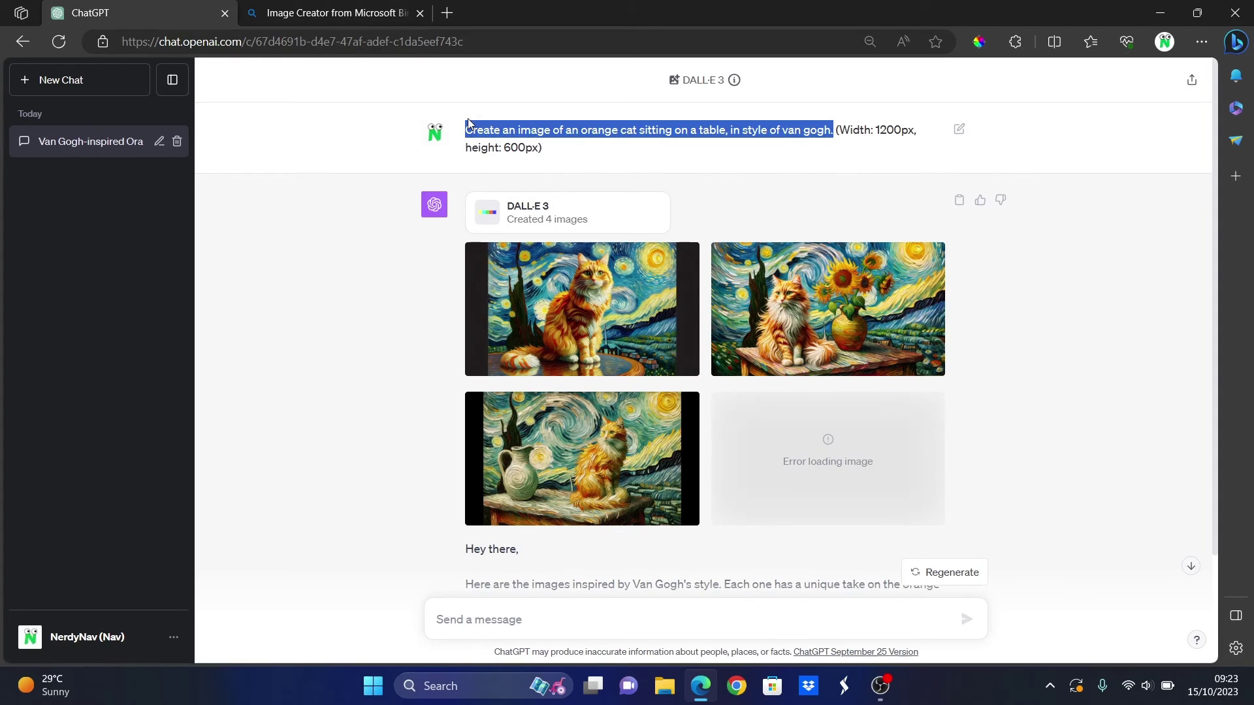
left_click(323, 11)
- Paste the orange cat prompt into Bing and generate four Van Gogh-style images
left_click(281, 152)
type("Create an image of an orange cat sitting on a table, in style of van gogh.")
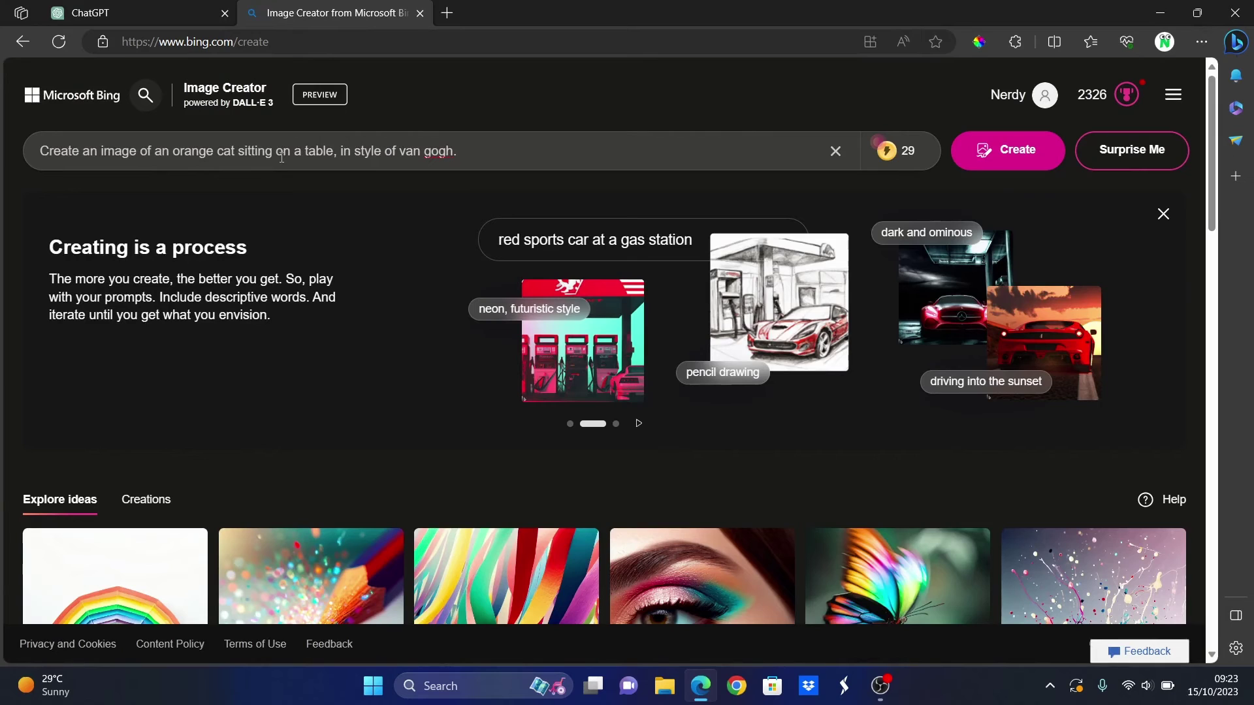
key("Return")
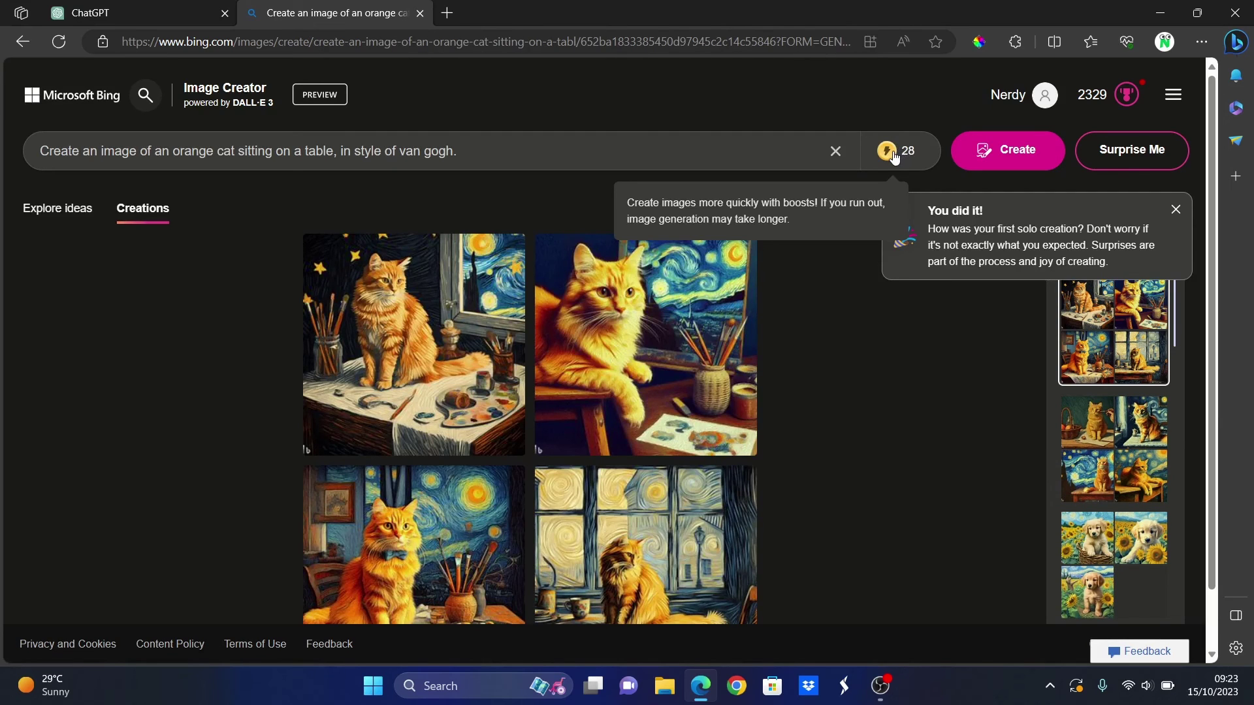
mouse_move(645, 344)
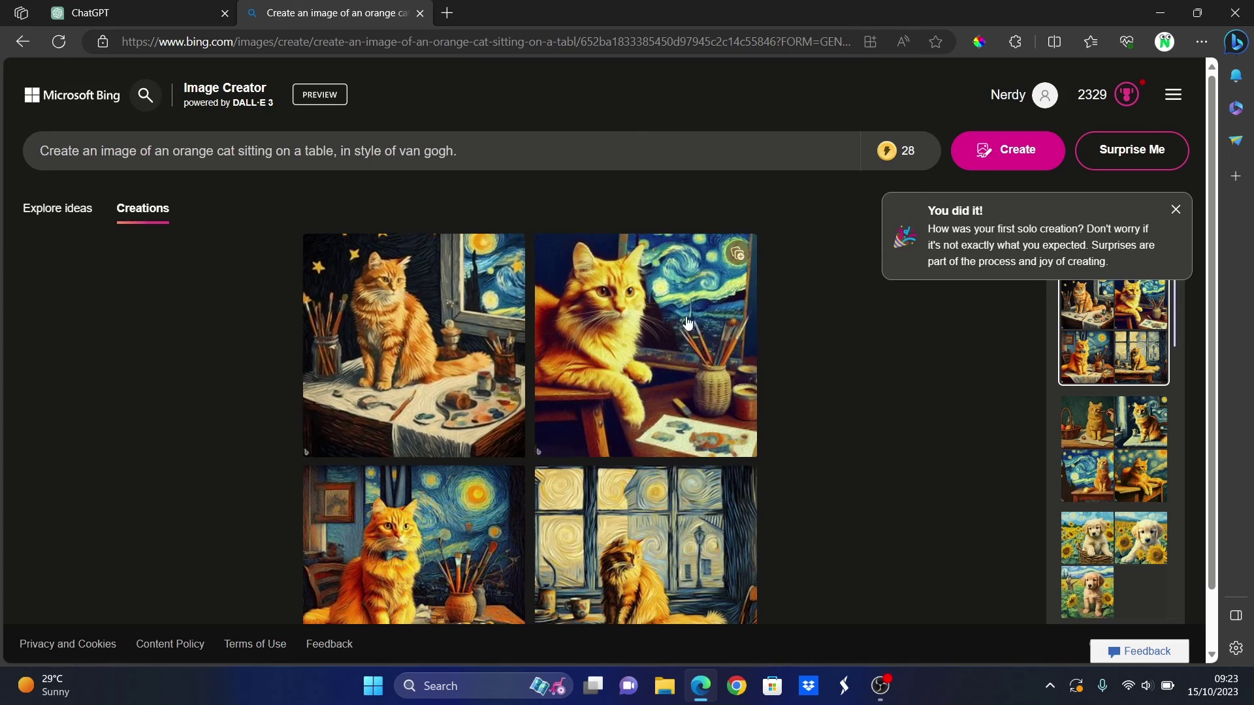
- Enlarge the second Bing cat image, close it, and switch back to ChatGPT
left_click(666, 340)
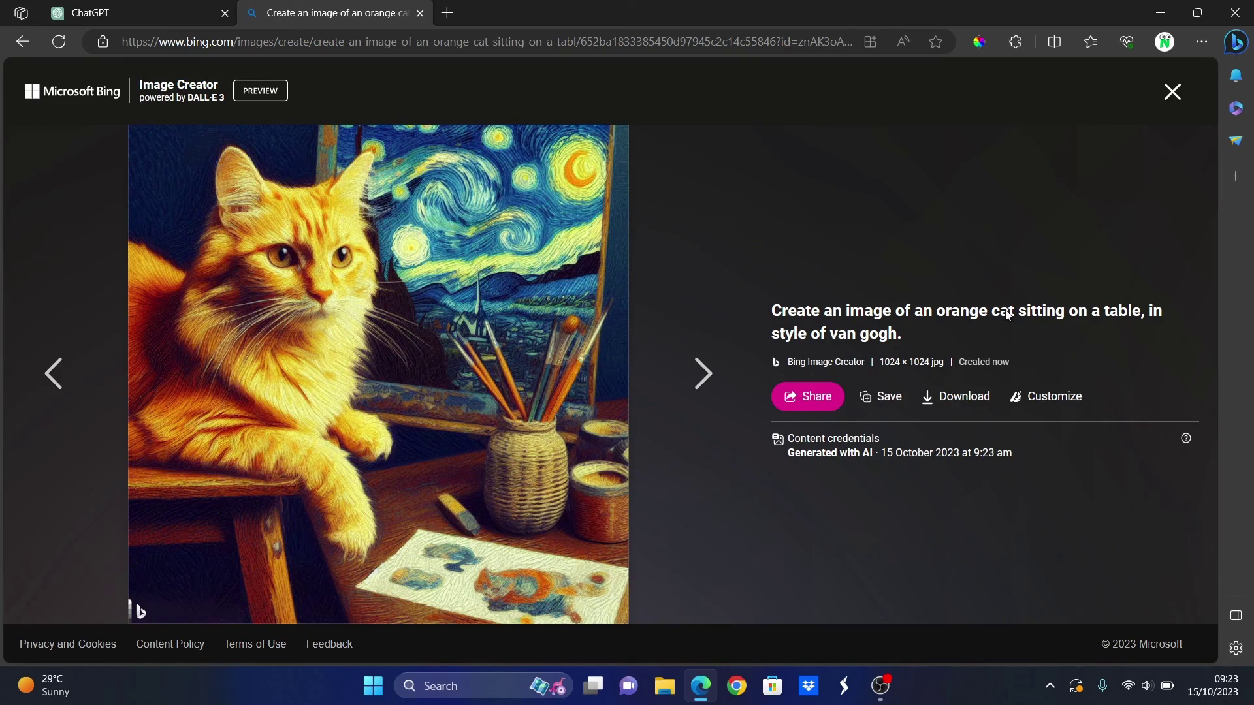
left_click(1172, 92)
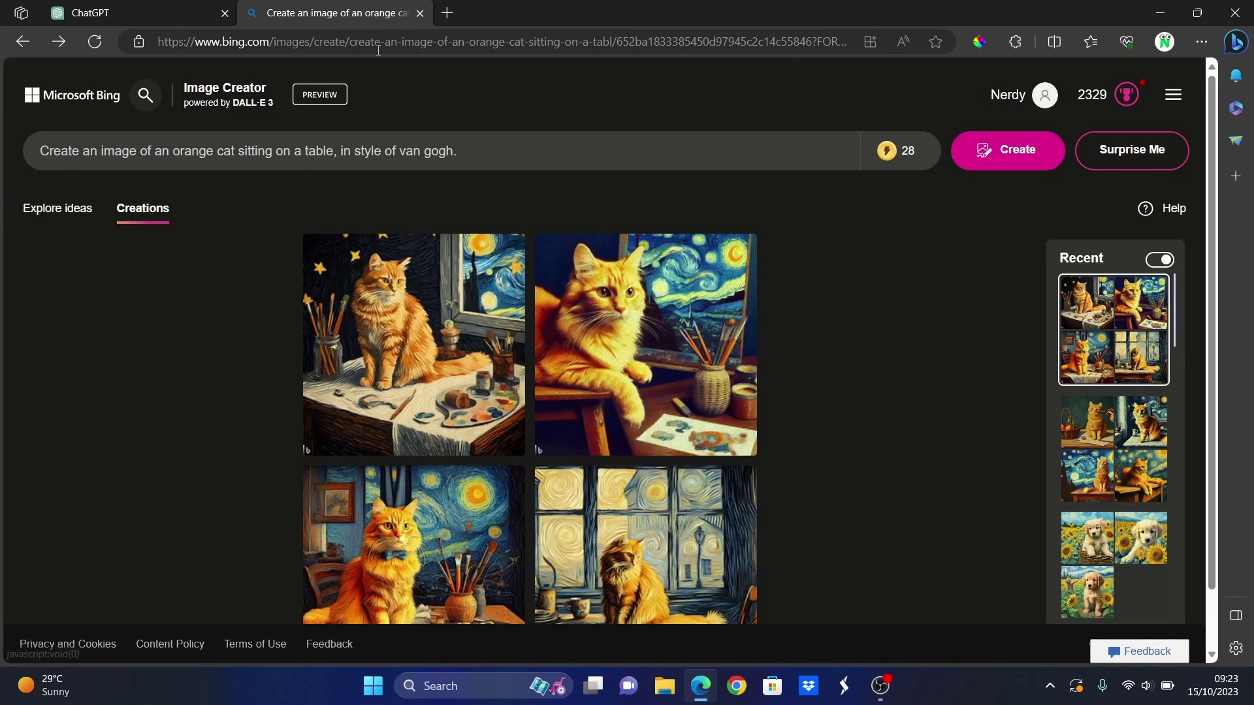
left_click(142, 13)
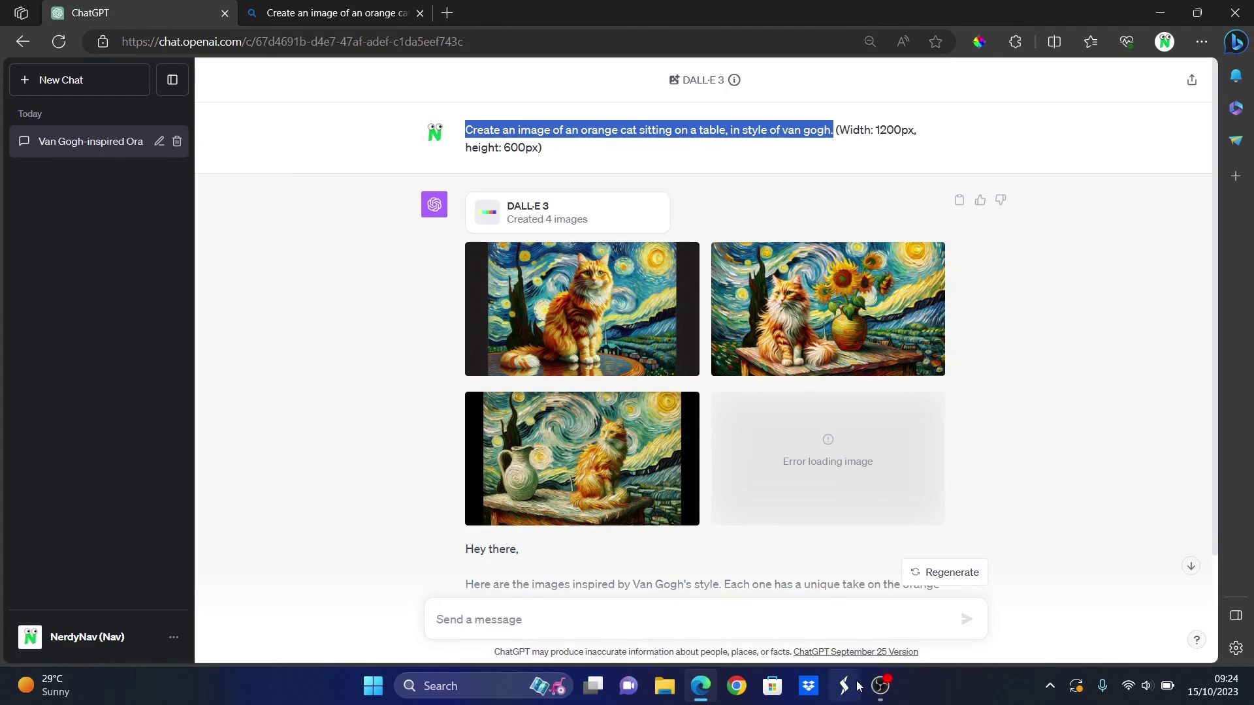